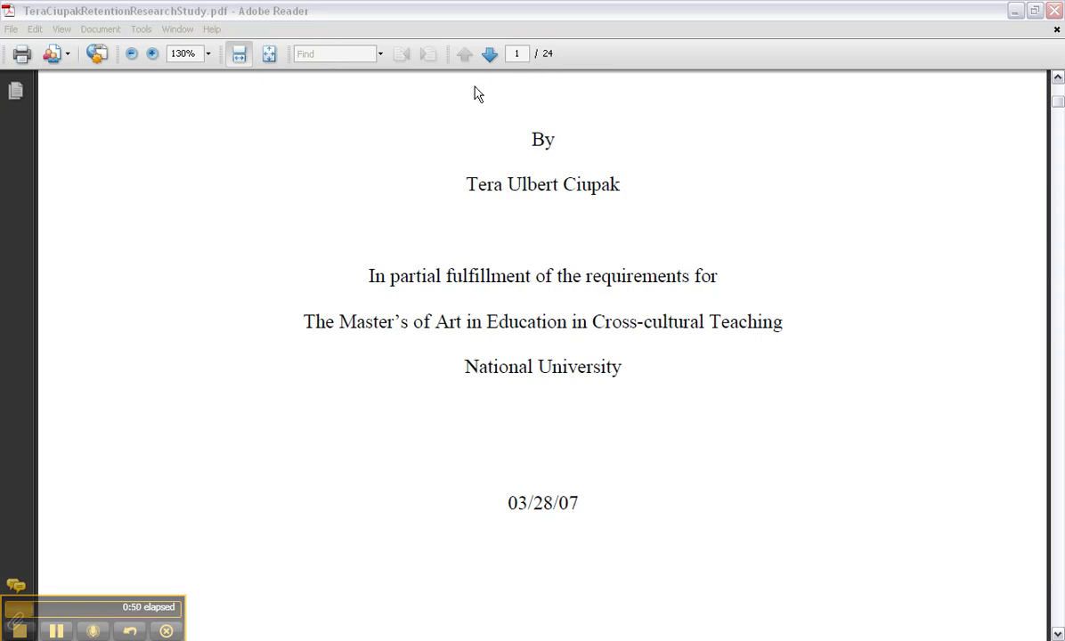
Search the study for 'military' to highlight its first match in the title phrase.
left_click(352, 58)
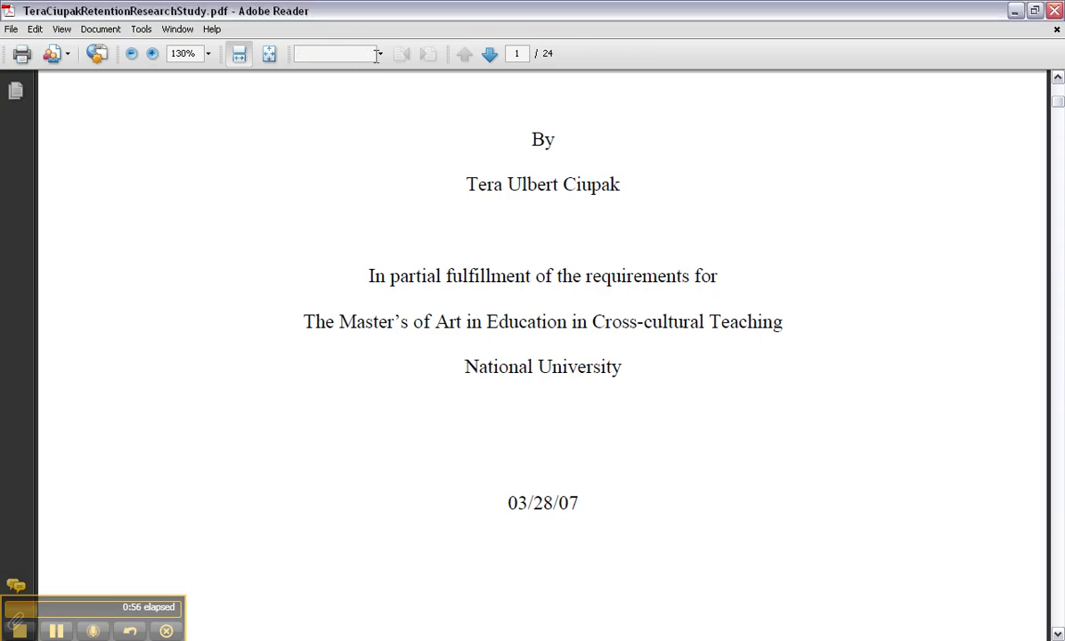
type("military")
key("Return")
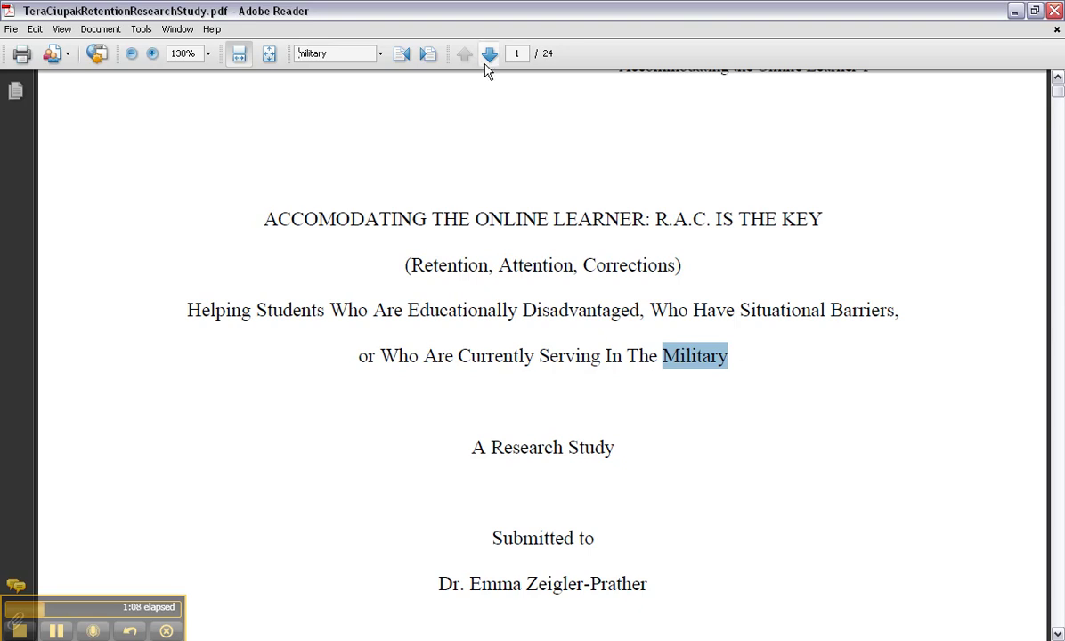
Step through the 'military' matches on pages 2, 4 and 5 and into Chapter Two.
left_click(428, 56)
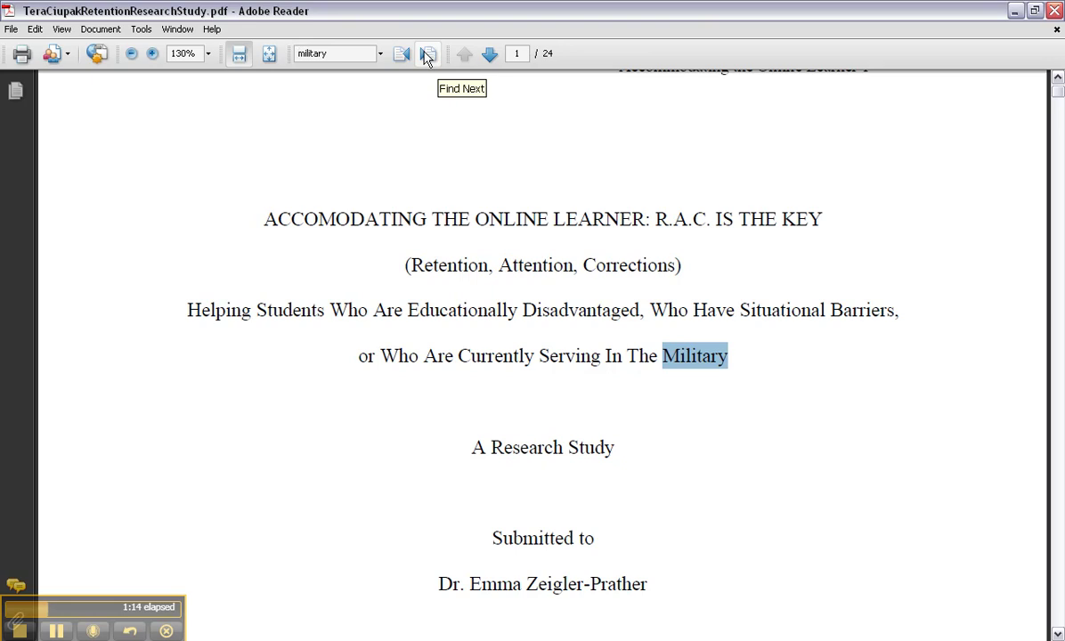
left_click(428, 56)
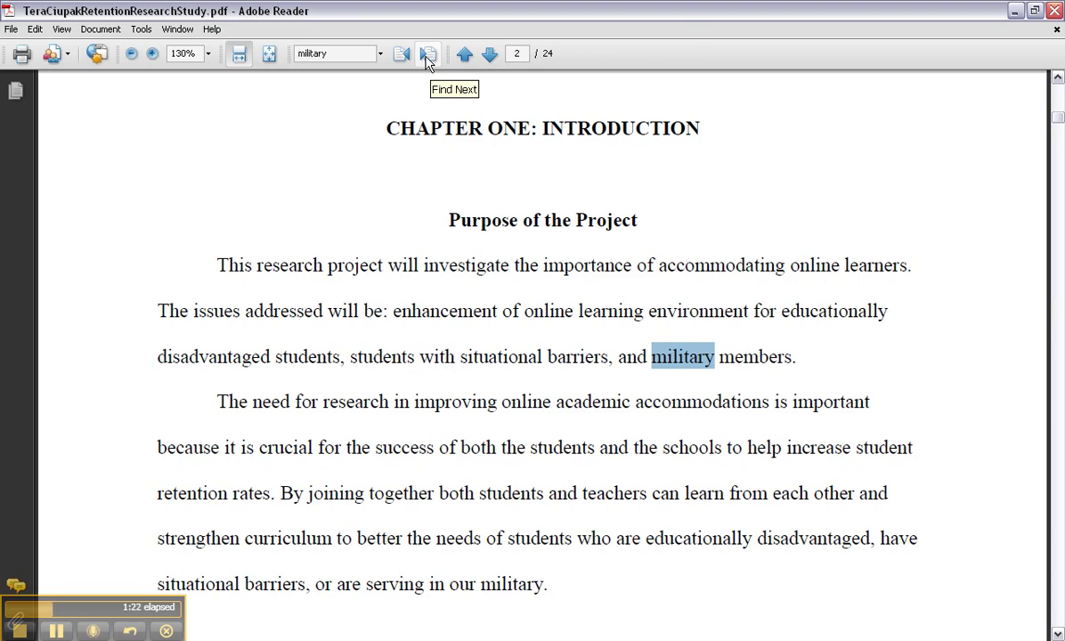
left_click(428, 56)
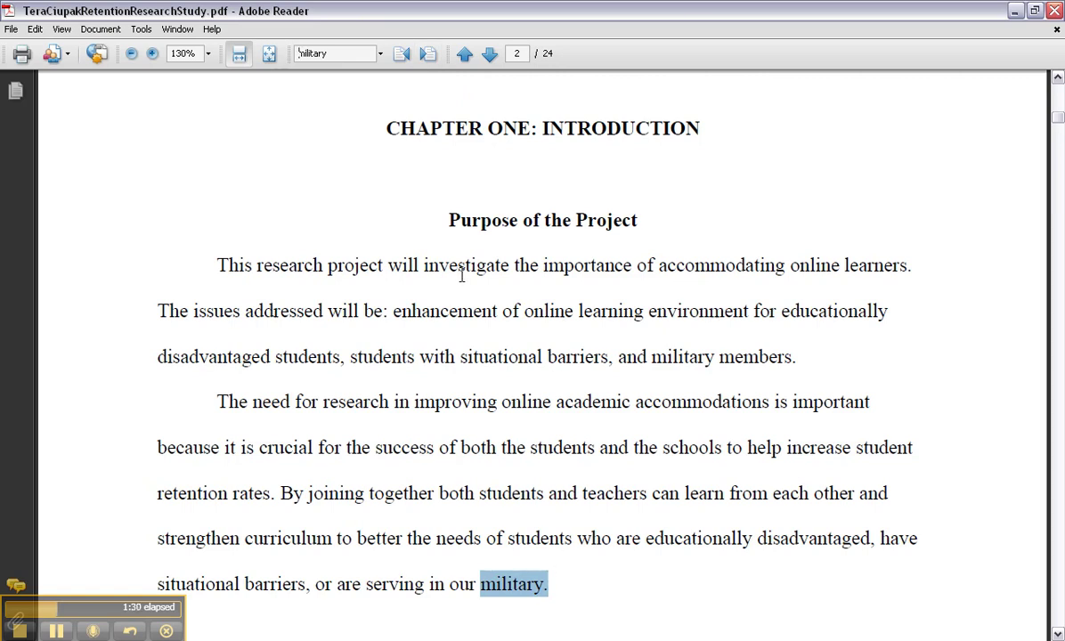
left_click(426, 55)
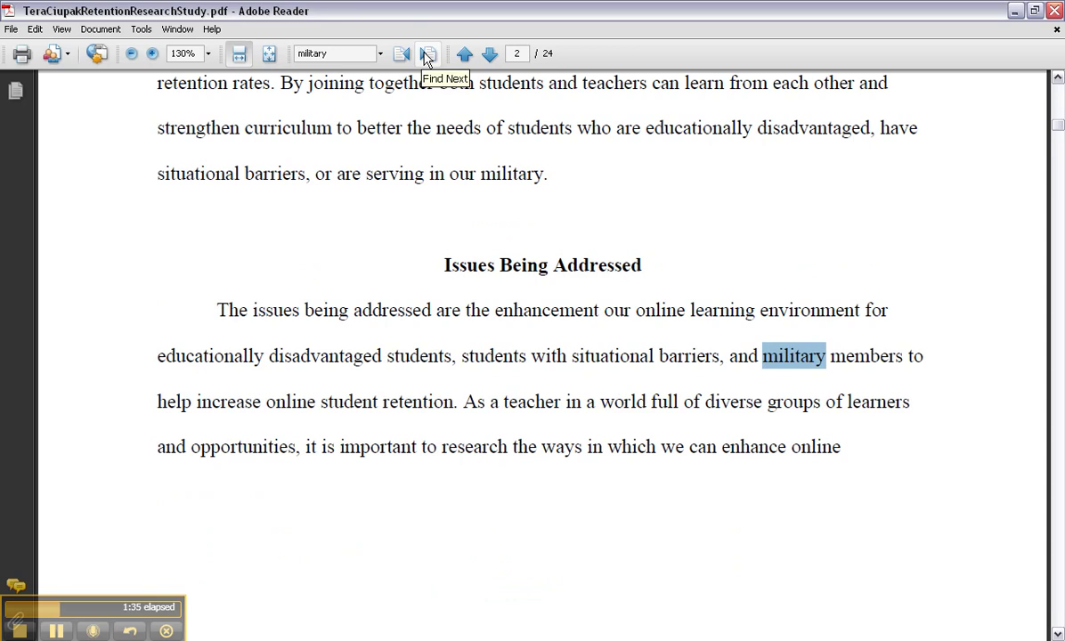
left_click(427, 56)
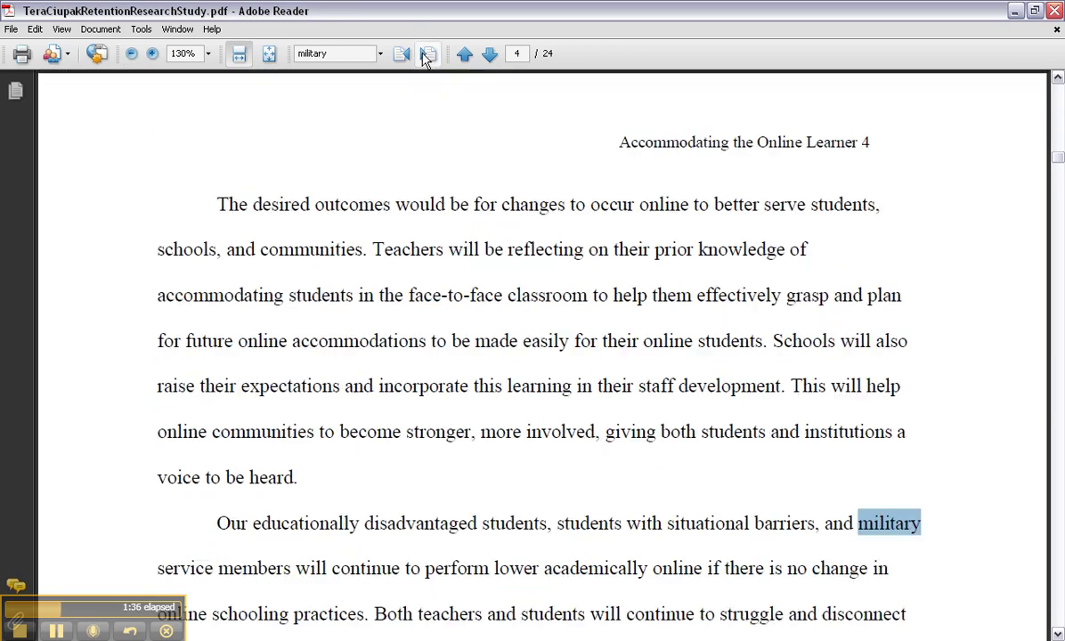
left_click(426, 55)
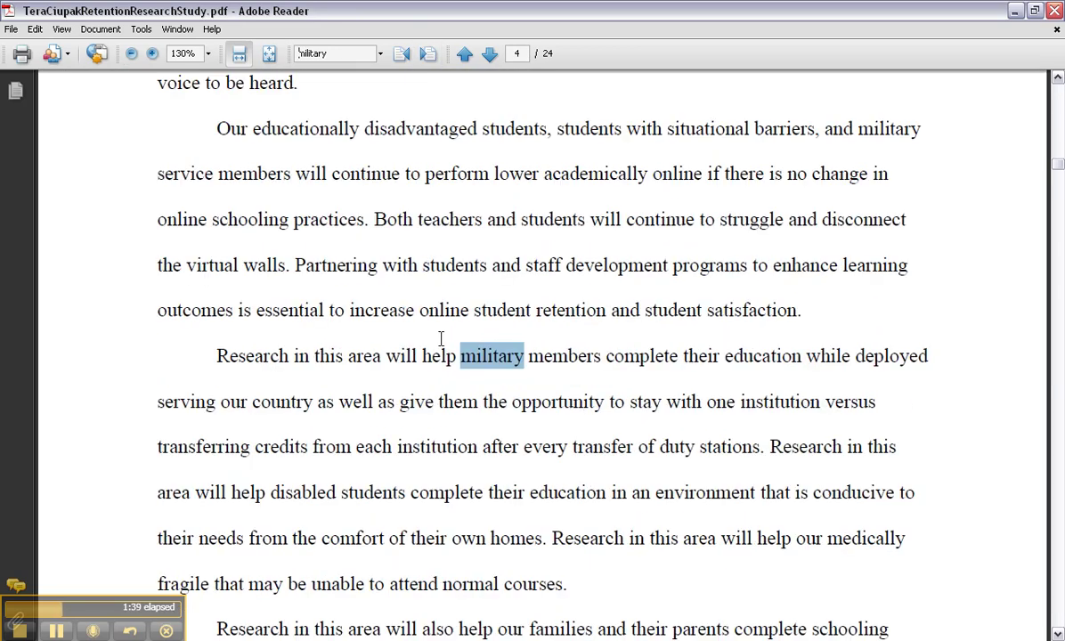
left_click(426, 55)
left_click(426, 67)
left_click(426, 64)
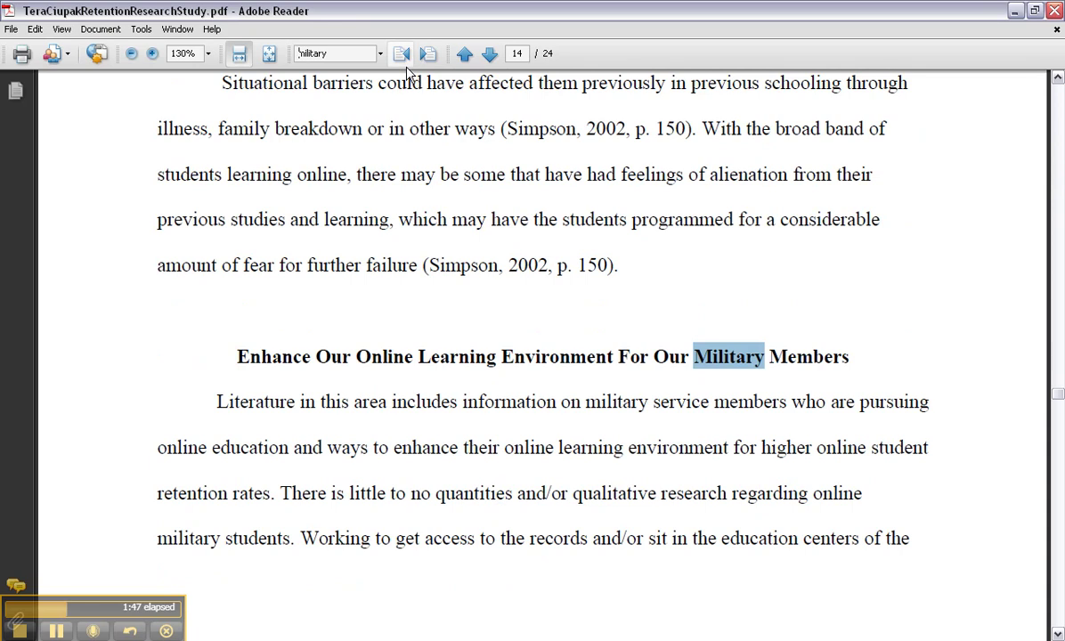
Return to the Military heading on page 14, advance to page 16, then clear the search term.
left_click(402, 54)
left_click(430, 57)
left_click(426, 56)
left_click(426, 55)
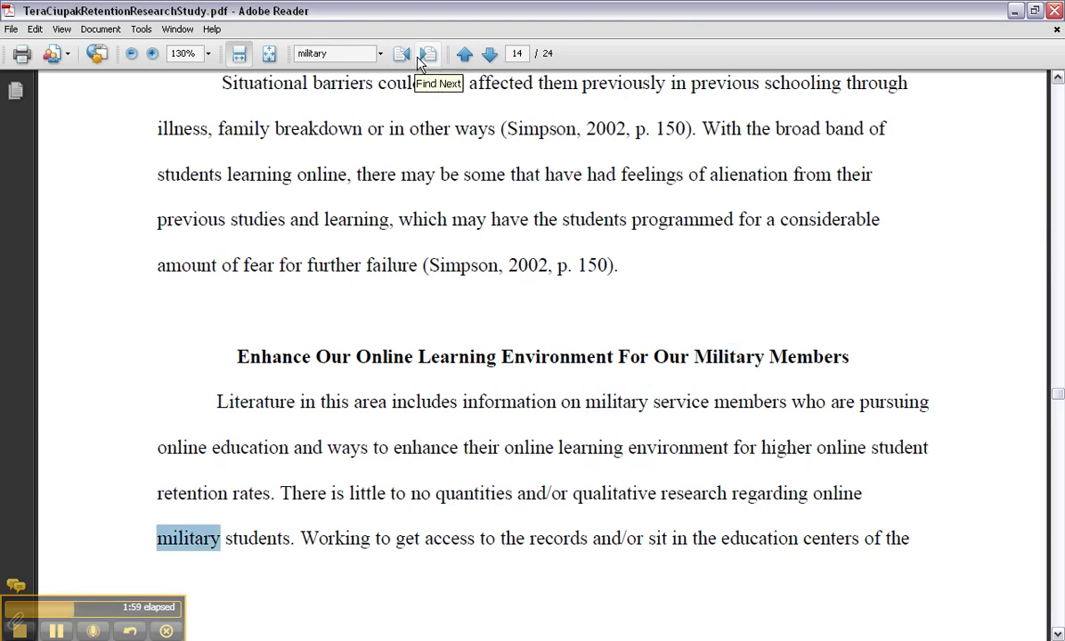
left_click(425, 55)
left_click(426, 55)
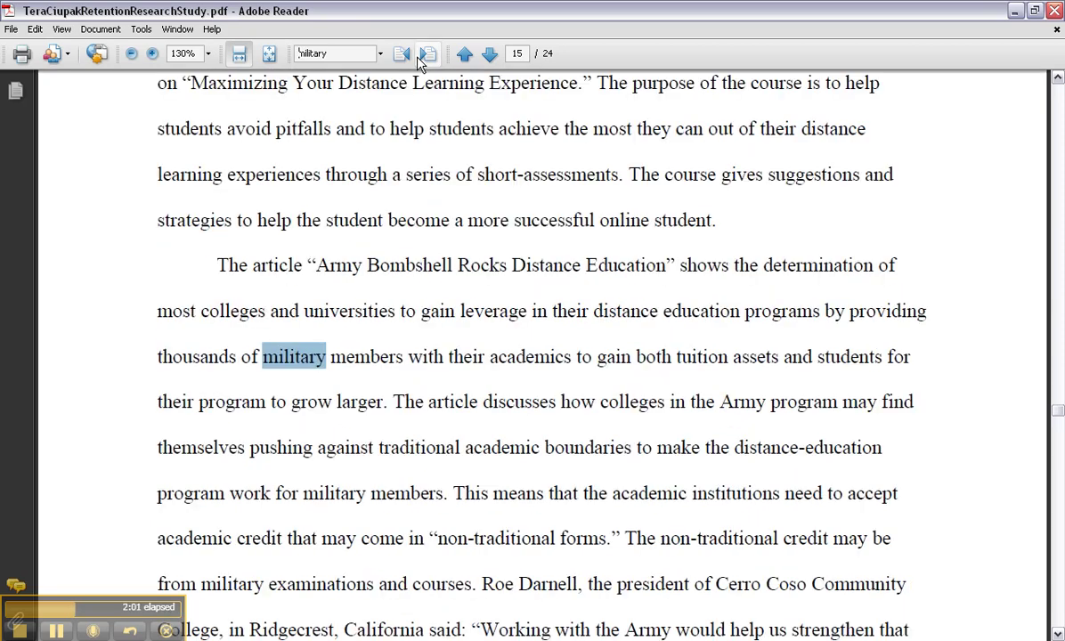
left_click(425, 56)
left_click(426, 55)
left_click(426, 55)
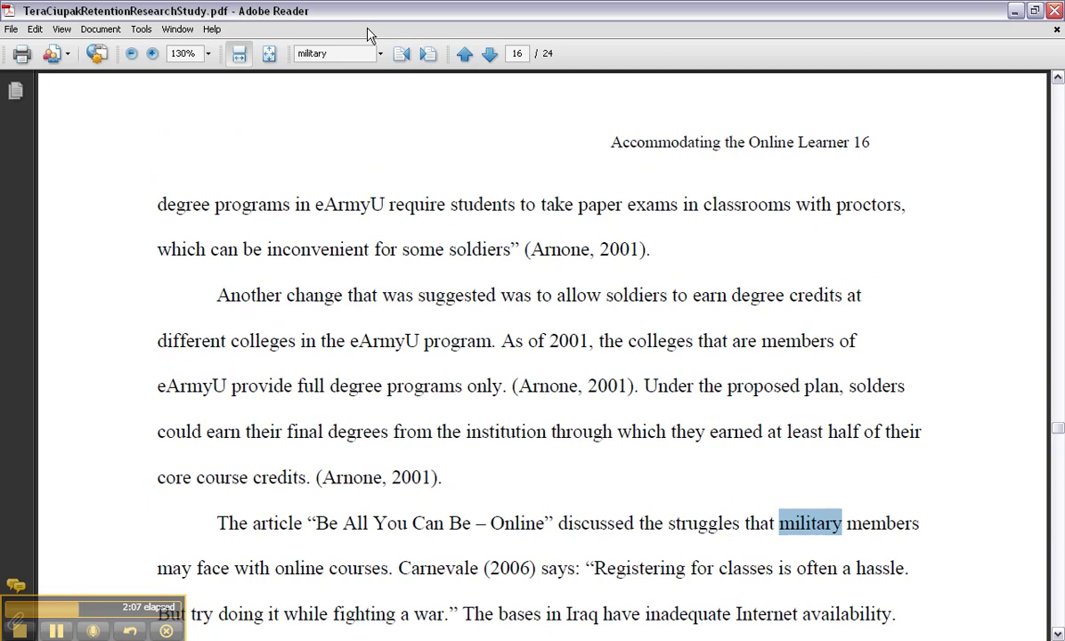
left_click(291, 55)
key("BackSpace")
Show the View menu's Toolbars submenu listing the toolbars that can be toggled.
left_click(54, 632)
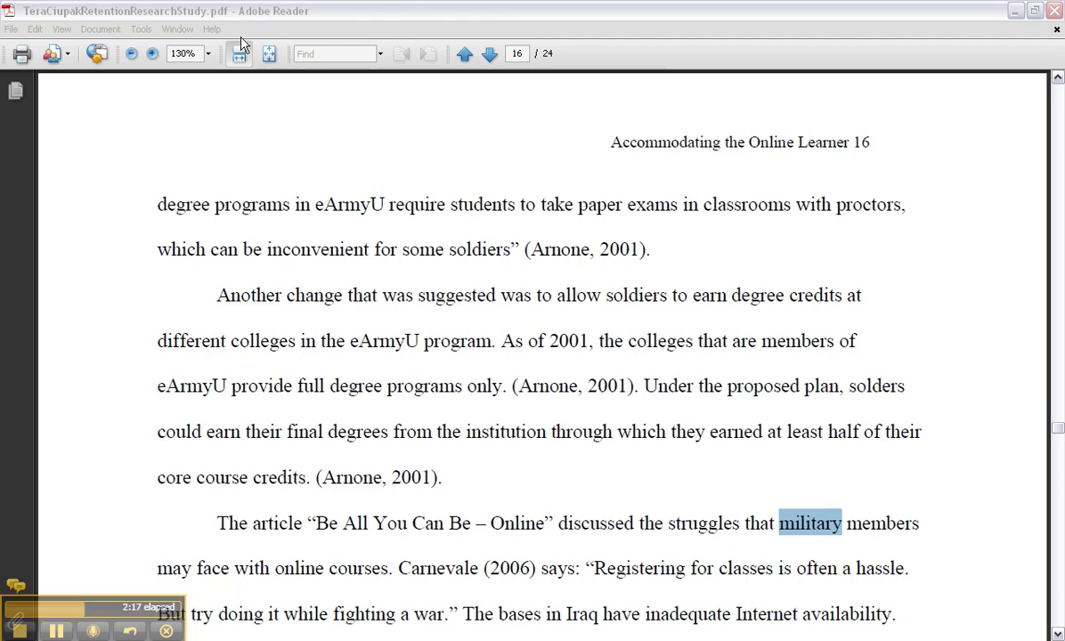
left_click(61, 30)
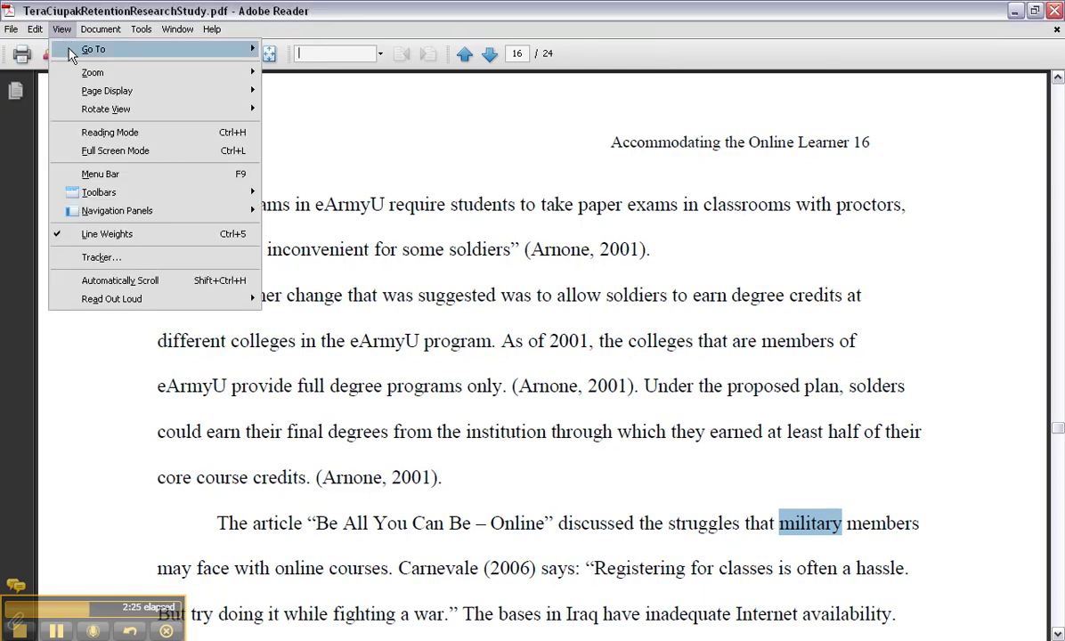
mouse_move(100, 187)
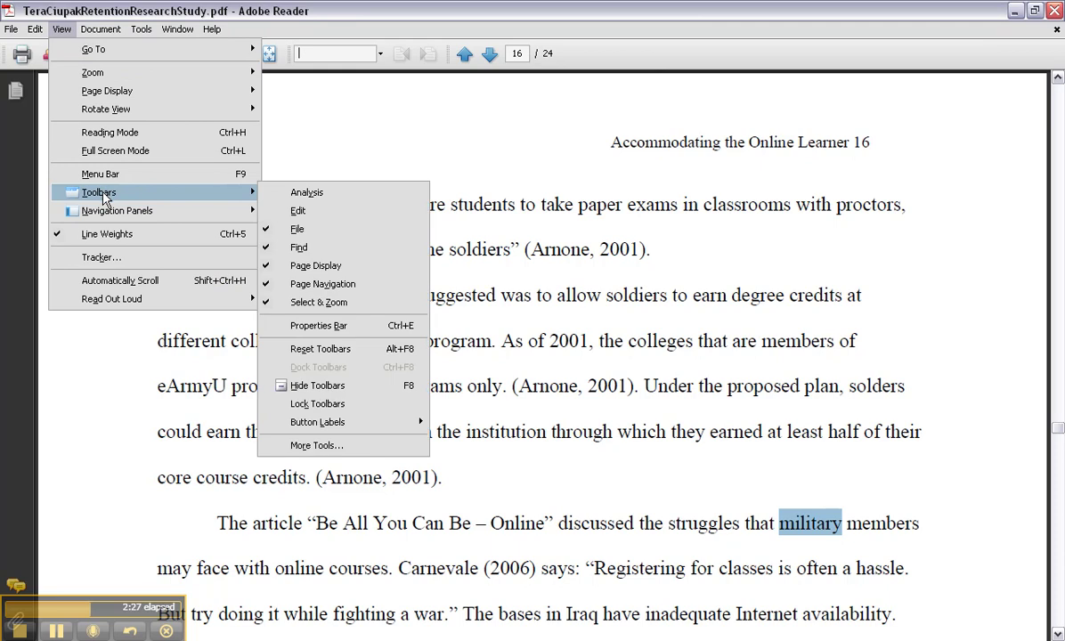
Turn the Find toolbar off and back on under View > Toolbars, then focus its search box.
left_click(268, 251)
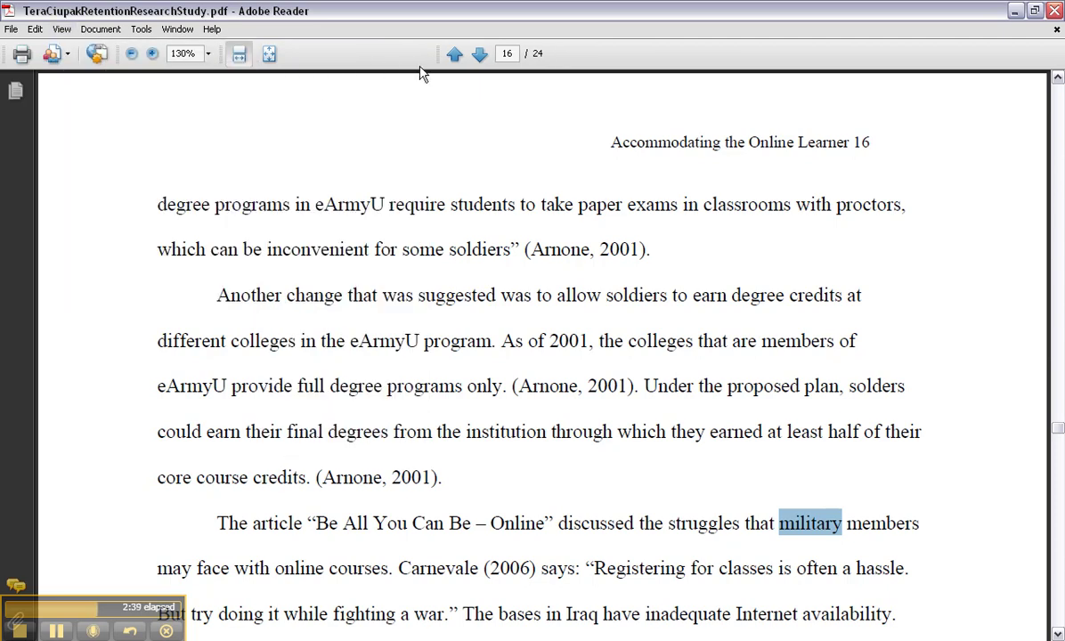
left_click(62, 29)
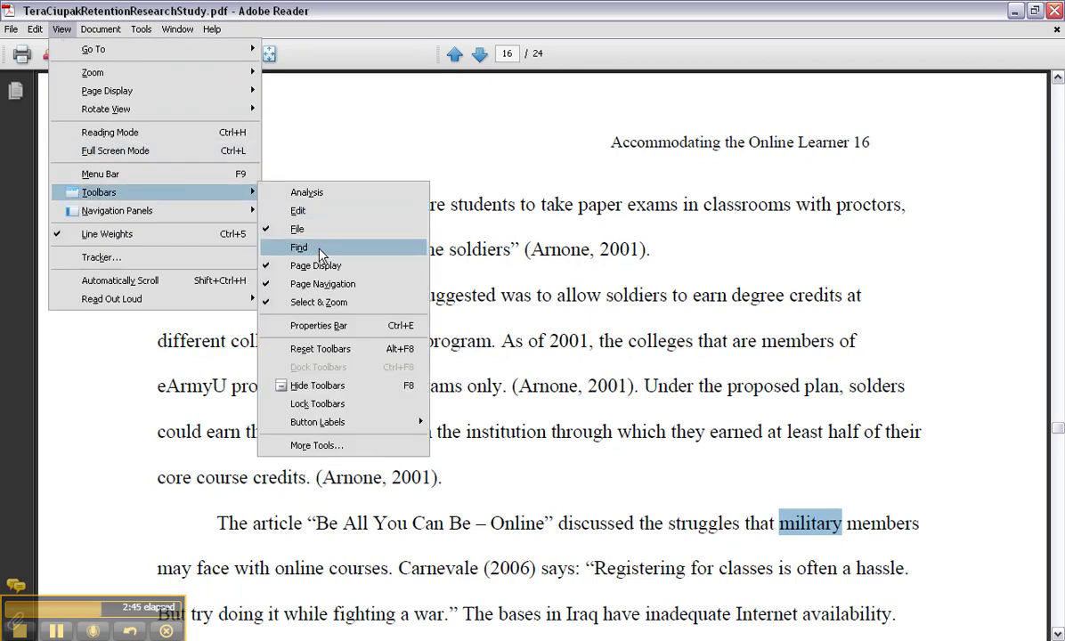
left_click(318, 249)
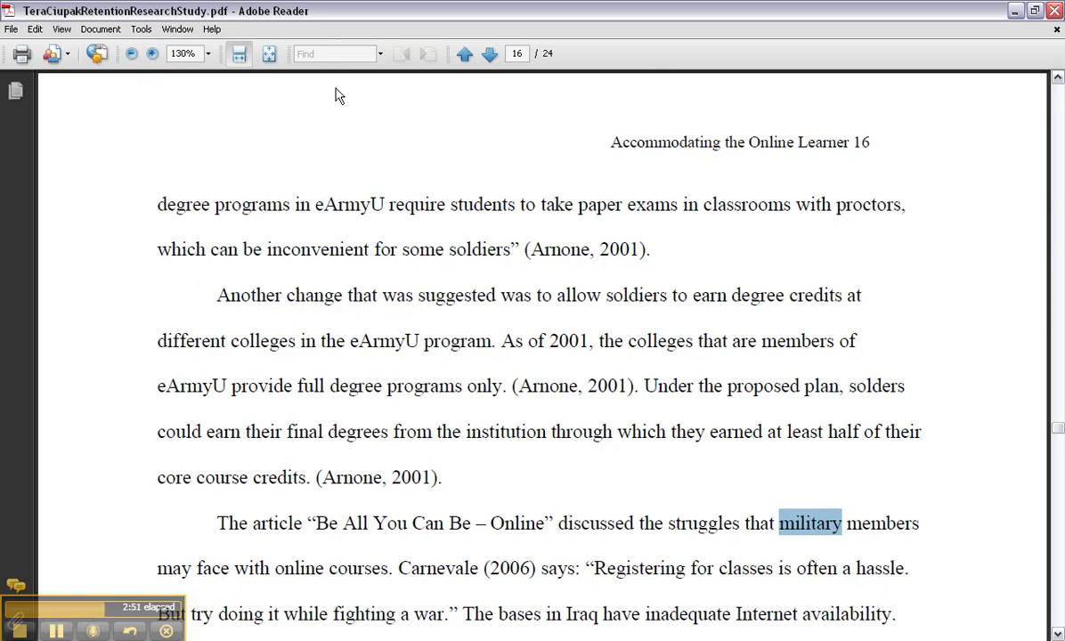
left_click(306, 55)
Search for the author's first name and follow its matches through pages 3 and 7 to page 8.
type("Tera")
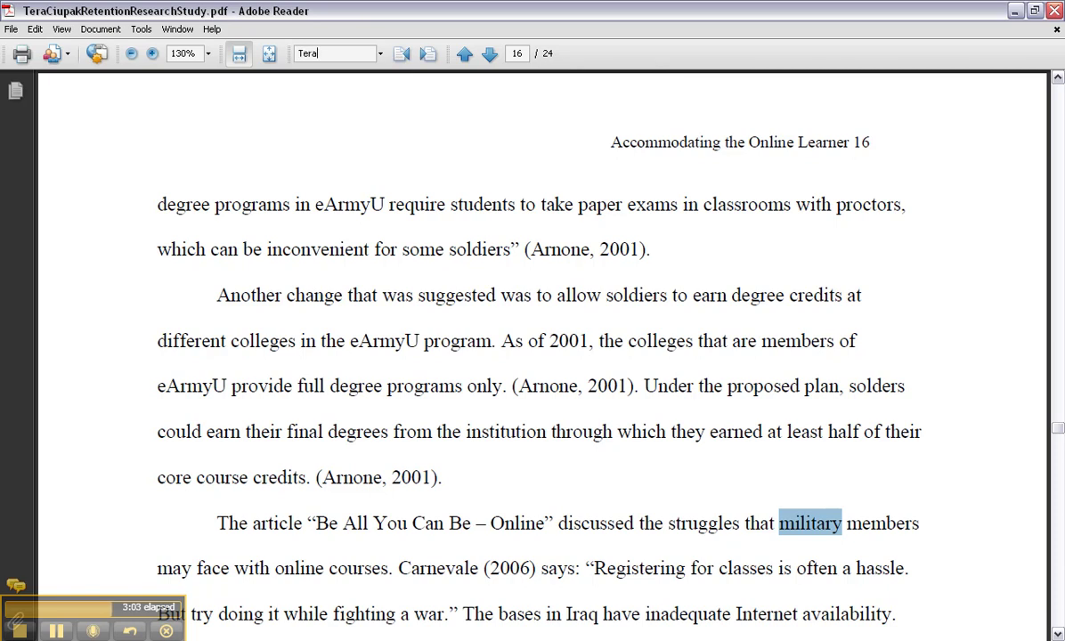
key("Return")
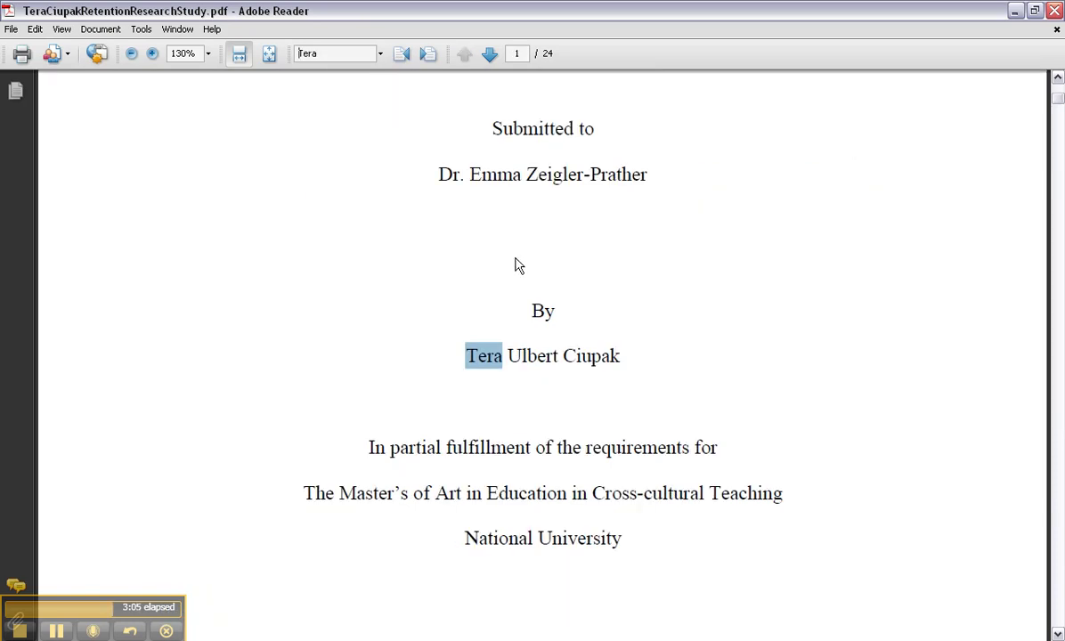
left_click(428, 54)
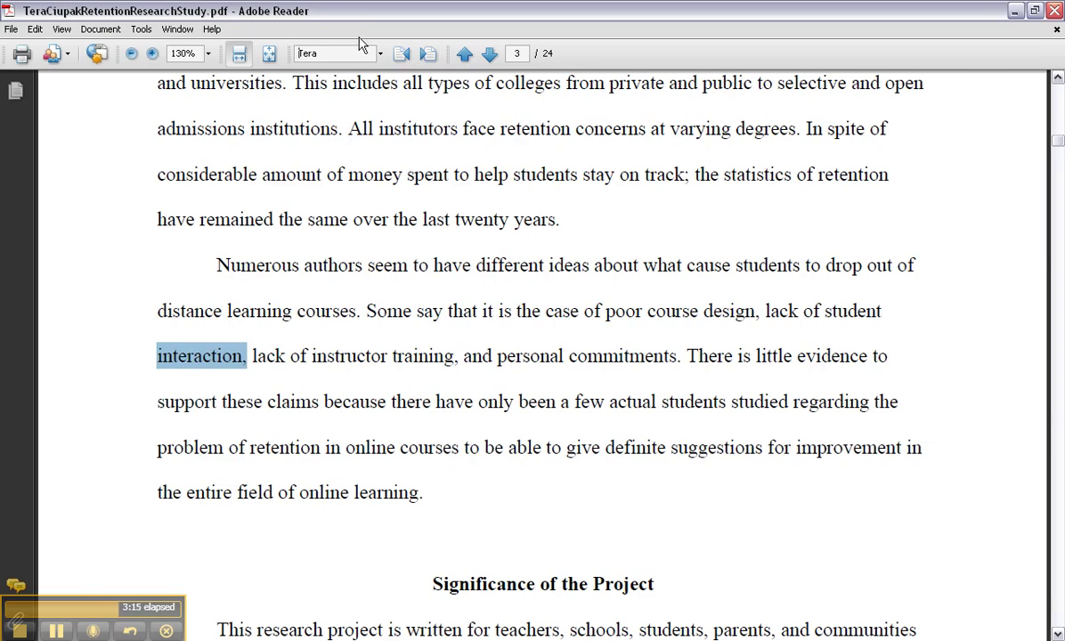
left_click(429, 54)
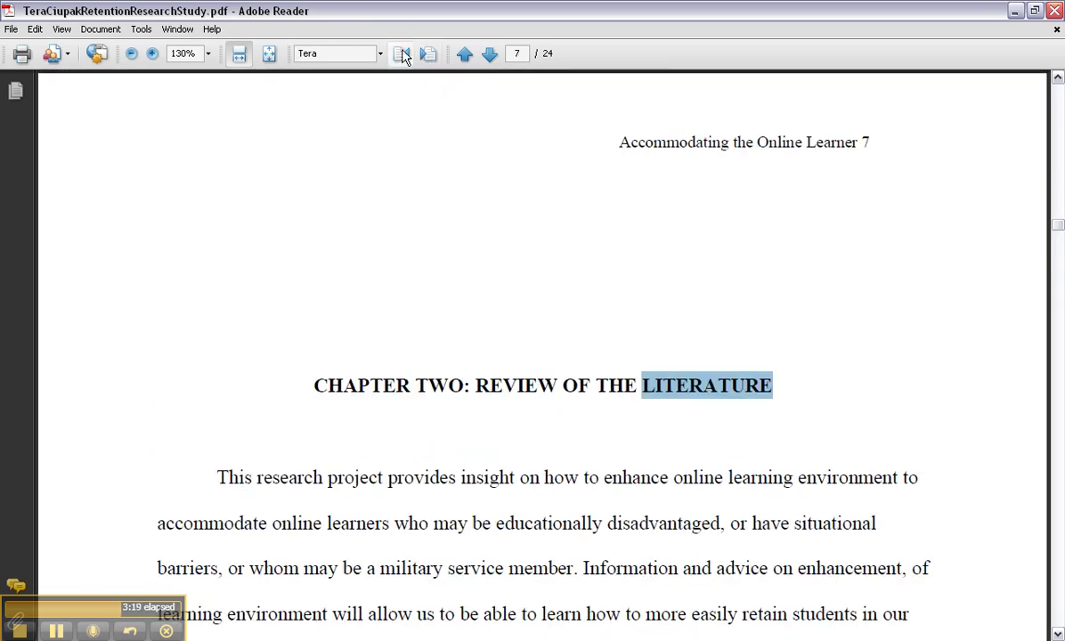
left_click(430, 57)
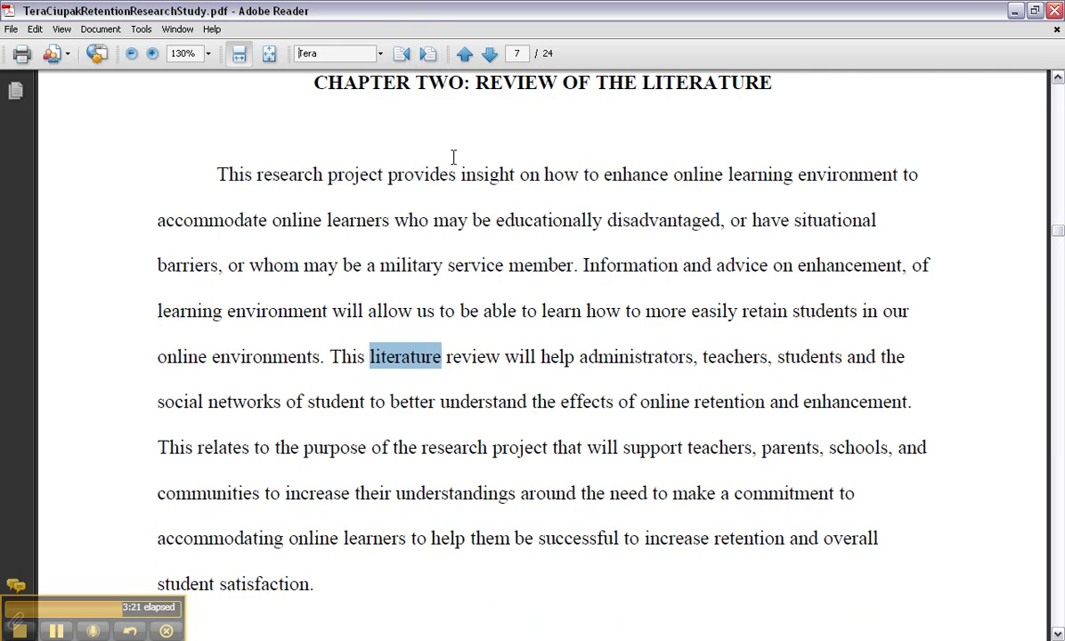
left_click(436, 58)
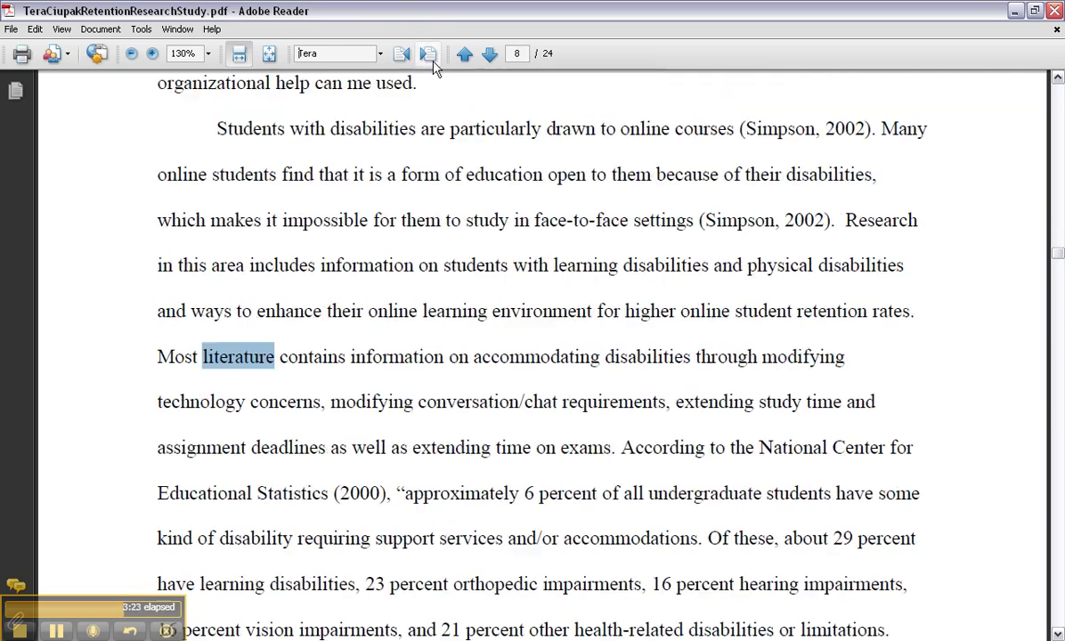